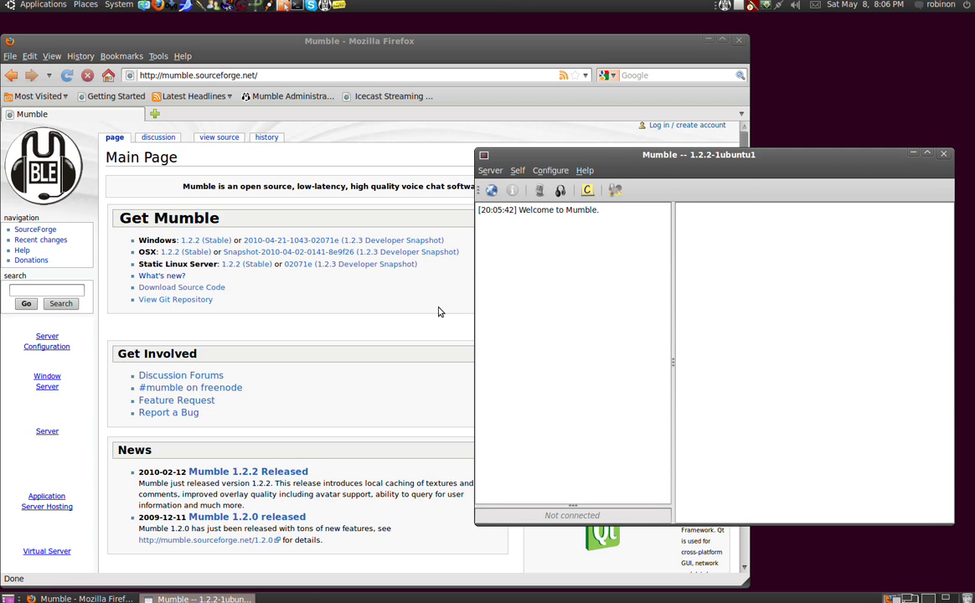
Step: Minimise the browser window and move the Mumble window to the middle of the desktop
{"action": "left_click", "coordinate": [440, 314]}
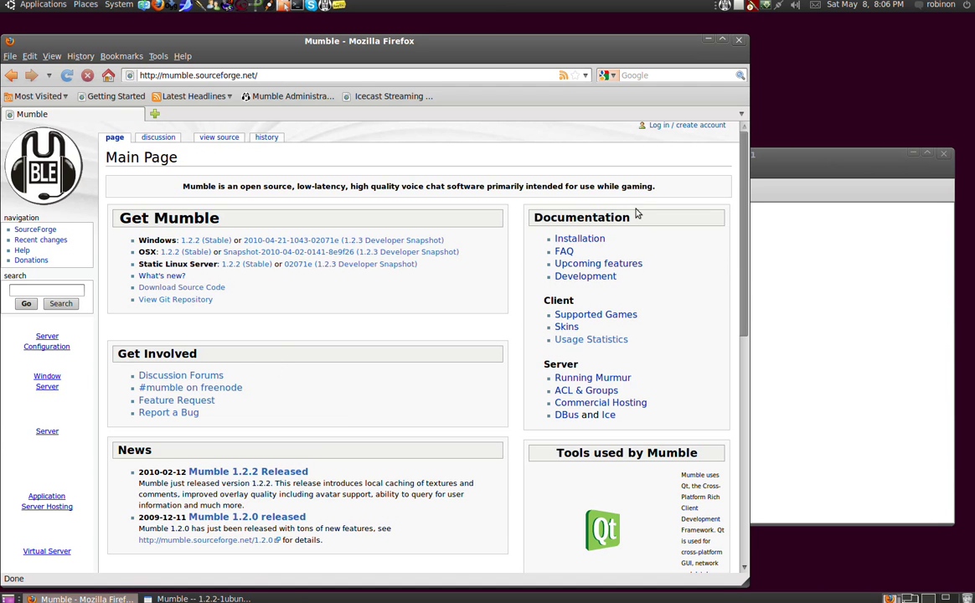
{"action": "left_click", "coordinate": [708, 40]}
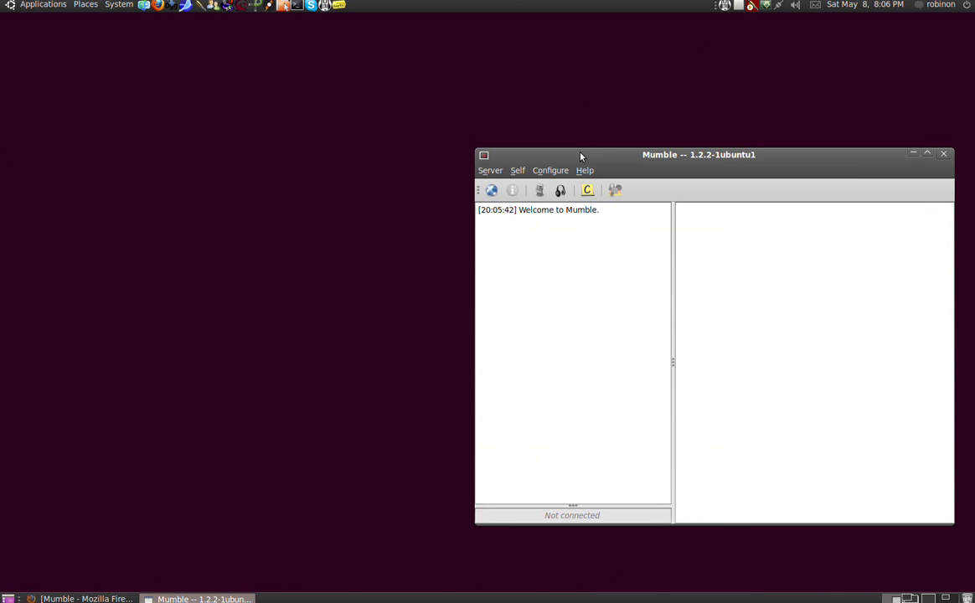
{"action": "left_click_drag", "start_coordinate": [622, 155], "coordinate": [350, 144]}
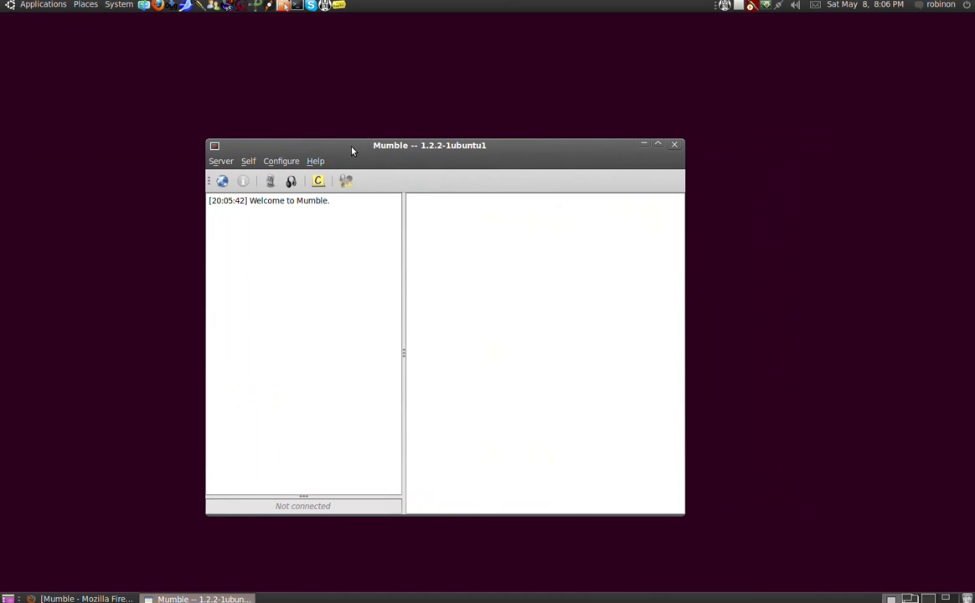
{"action": "left_click", "coordinate": [281, 160]}
{"action": "left_click", "coordinate": [285, 186]}
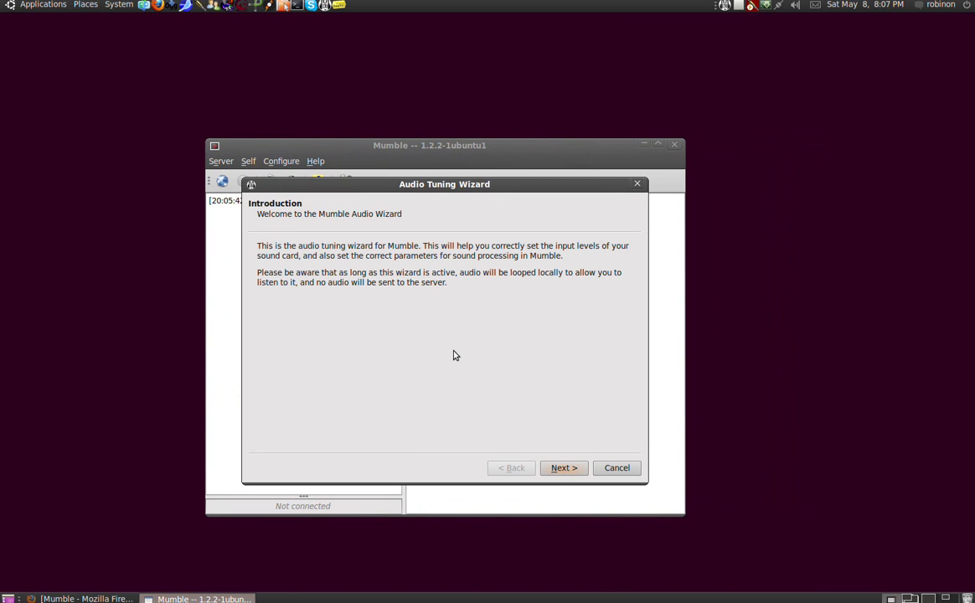
{"action": "left_click", "coordinate": [617, 467]}
Step: Start the Audio Wizard and accept the ALSA pulse devices, the 50 ms output delay and the current microphone volume level
{"action": "left_click", "coordinate": [293, 162]}
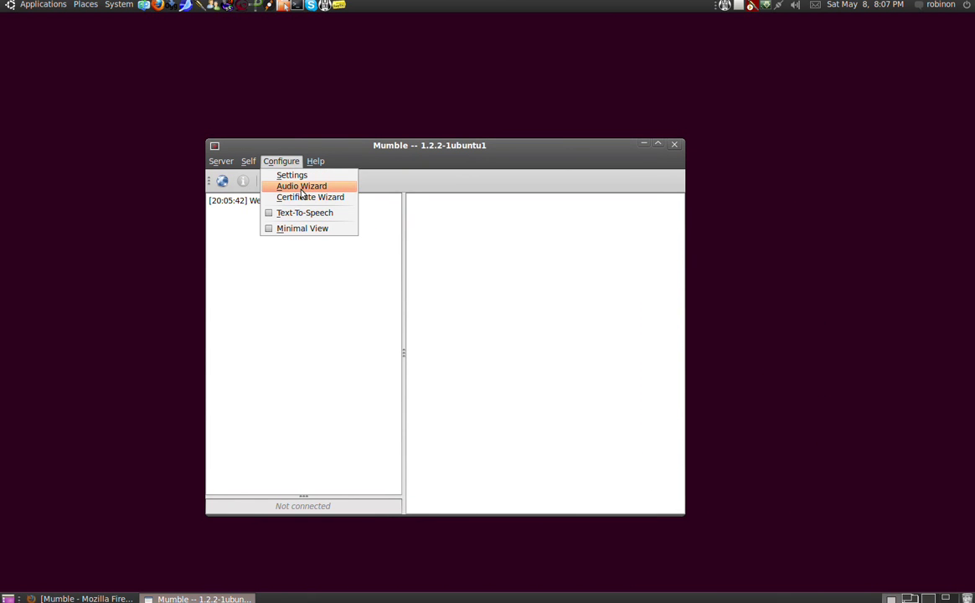
{"action": "left_click", "coordinate": [301, 188]}
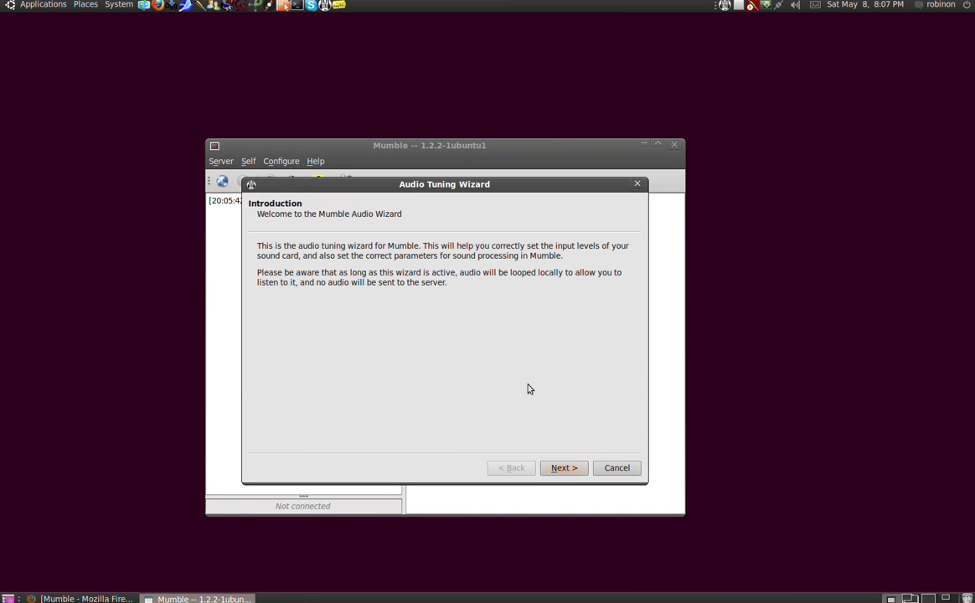
{"action": "left_click", "coordinate": [563, 468]}
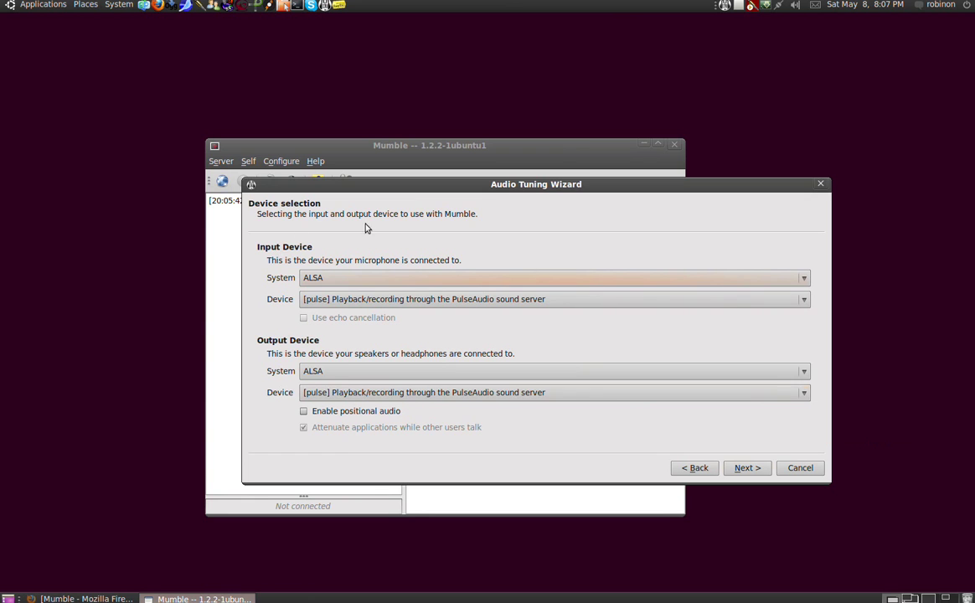
{"action": "left_click", "coordinate": [747, 469]}
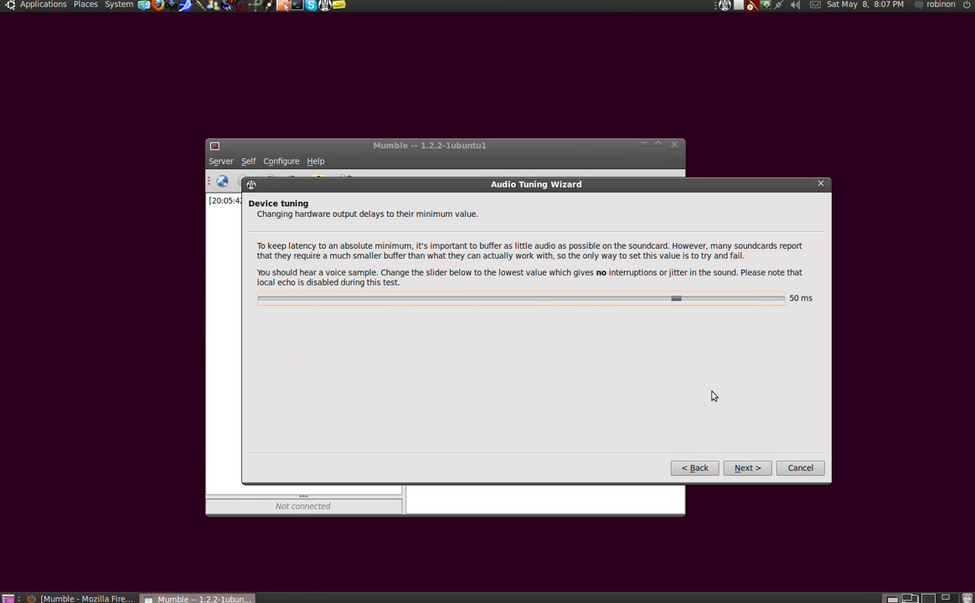
{"action": "left_click", "coordinate": [741, 468]}
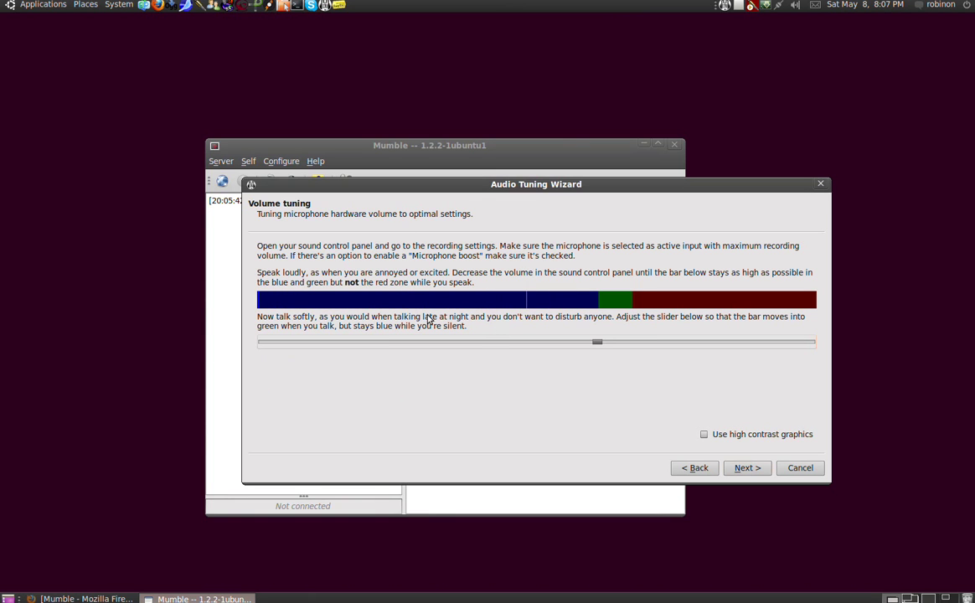
{"action": "left_click", "coordinate": [757, 468]}
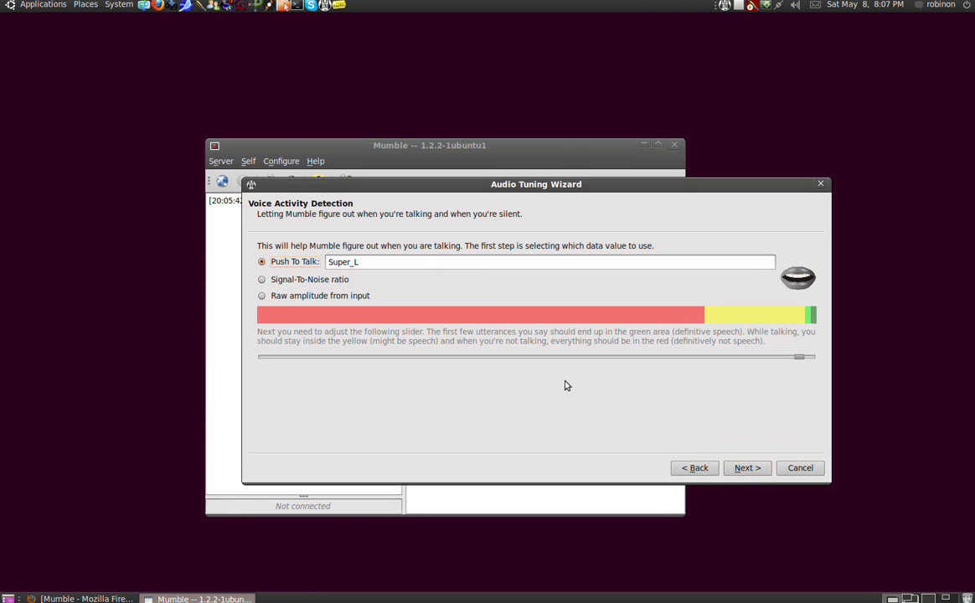
Step: Try several keys as the Push To Talk shortcut, settle on Super_L and continue to the quality settings
{"action": "left_click", "coordinate": [388, 265]}
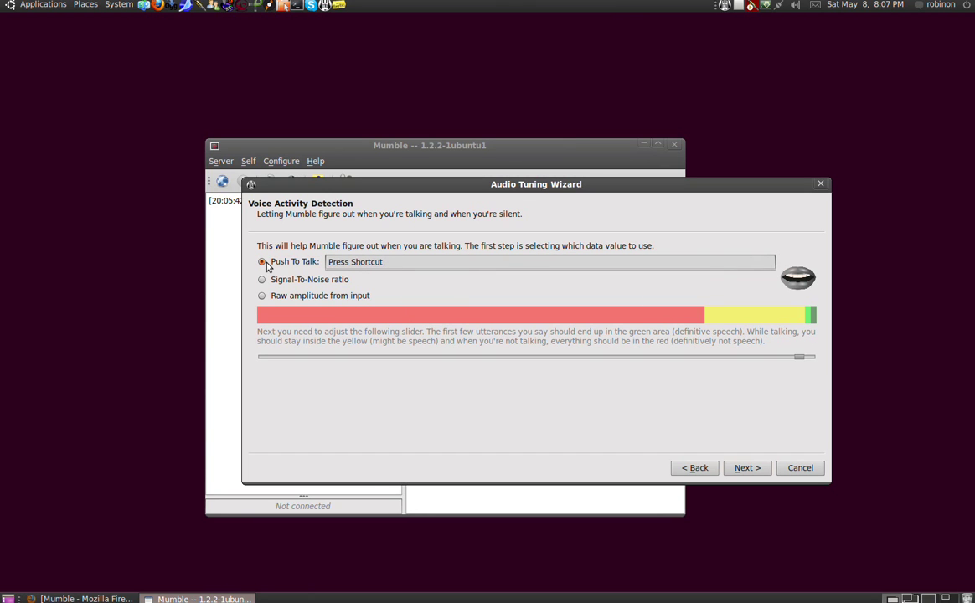
{"action": "key", "text": "super"}
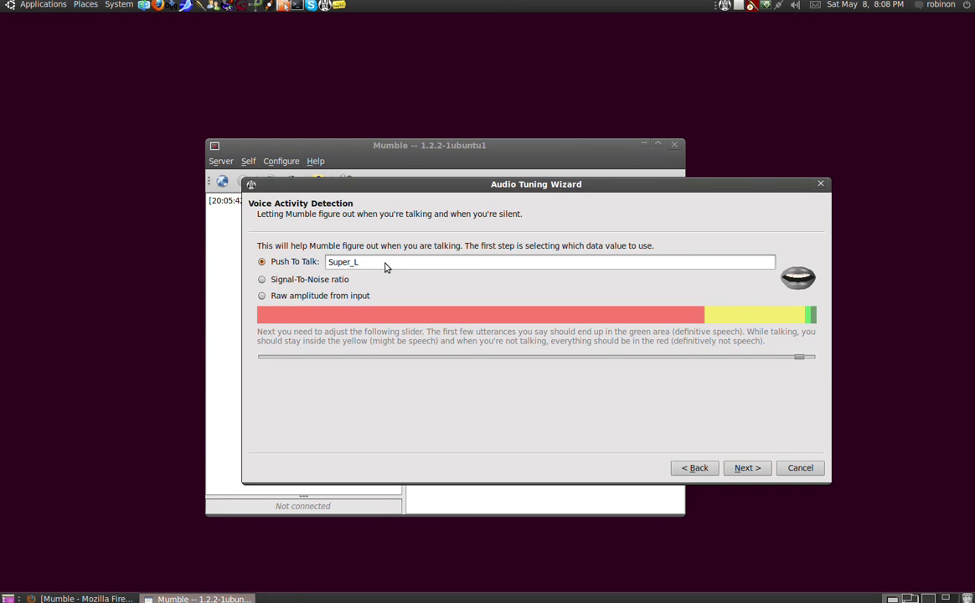
{"action": "left_click", "coordinate": [386, 262]}
{"action": "key", "text": "ctrl"}
{"action": "left_click", "coordinate": [386, 262]}
{"action": "key", "text": "alt"}
{"action": "left_click", "coordinate": [386, 262]}
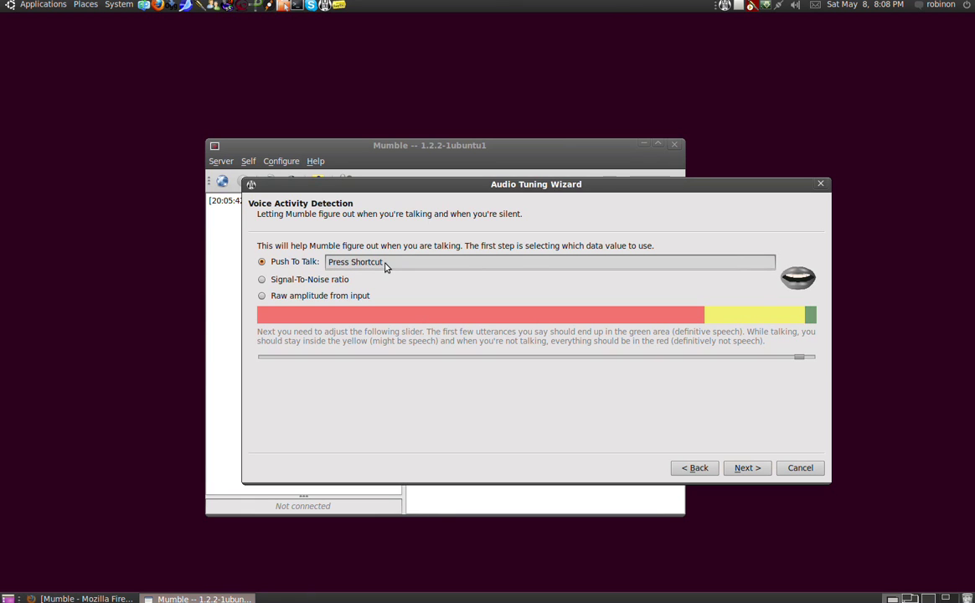
{"action": "key", "text": "z"}
{"action": "left_click", "coordinate": [386, 262]}
{"action": "key", "text": "a"}
{"action": "left_click", "coordinate": [386, 262]}
{"action": "key", "text": "super"}
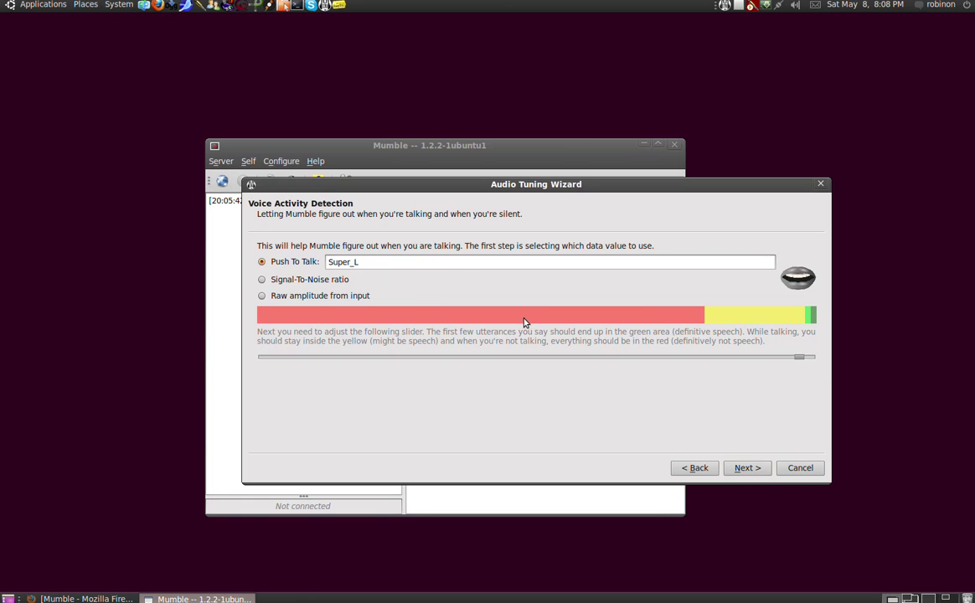
{"action": "left_click", "coordinate": [764, 475]}
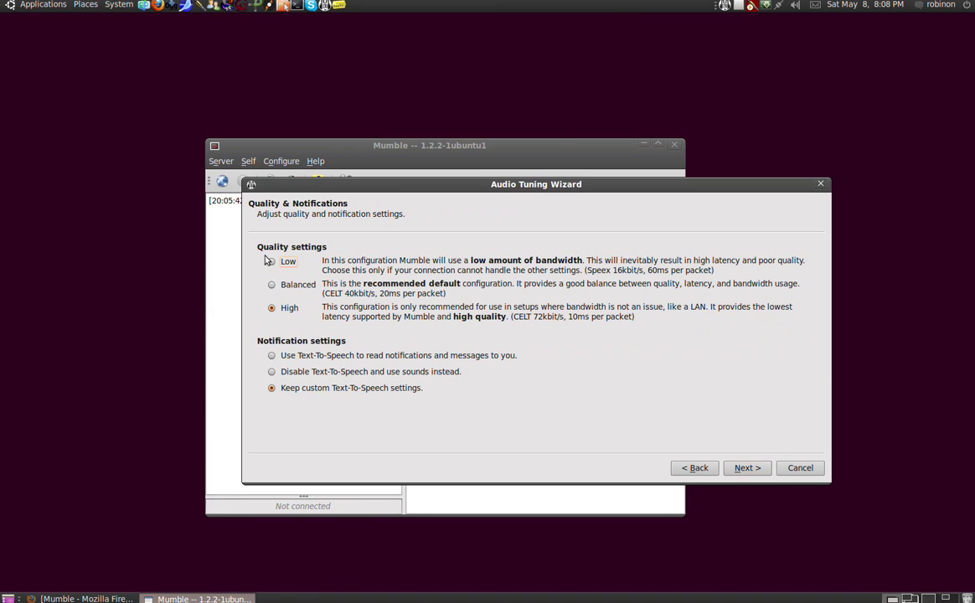
Step: Keep High quality and the custom Text-To-Speech settings, enable submitting anonymous statistics, and finish the wizard
{"action": "left_click", "coordinate": [273, 372]}
{"action": "left_click", "coordinate": [272, 389]}
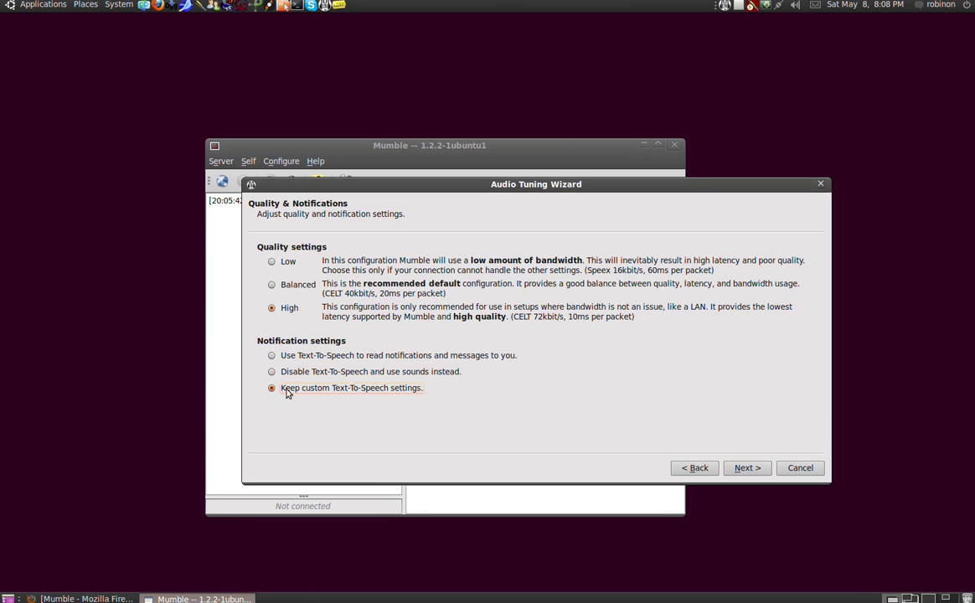
{"action": "left_click", "coordinate": [764, 471]}
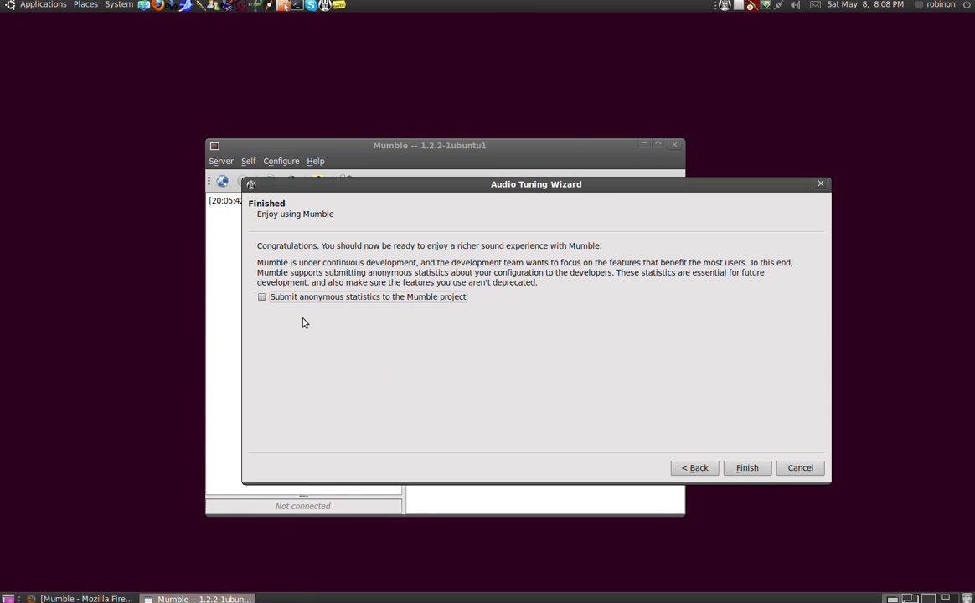
{"action": "left_click", "coordinate": [262, 298]}
{"action": "left_click", "coordinate": [762, 468]}
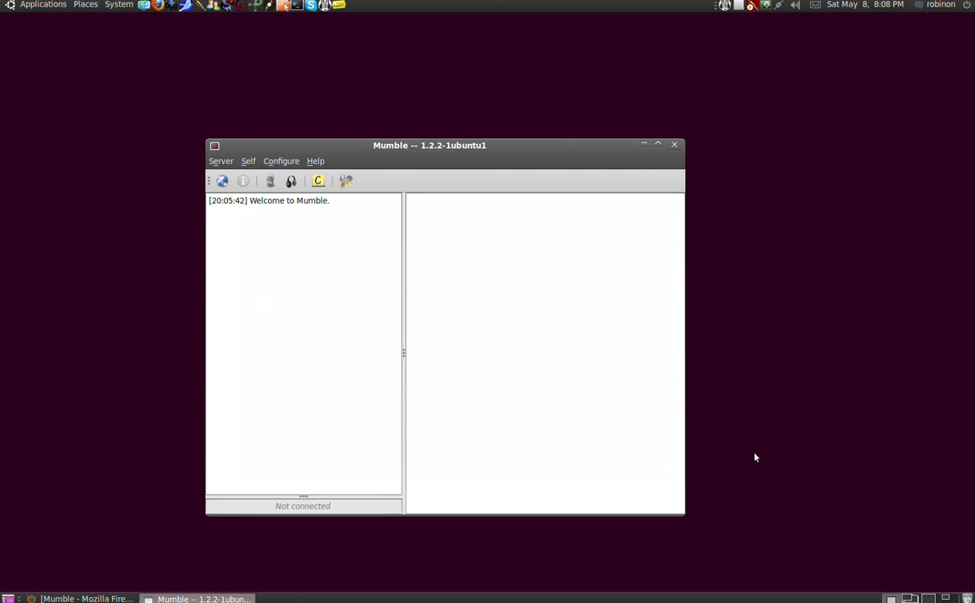
Step: Open the Certificate Wizard to examine its certificate options, and close it without making changes
{"action": "left_click", "coordinate": [281, 160]}
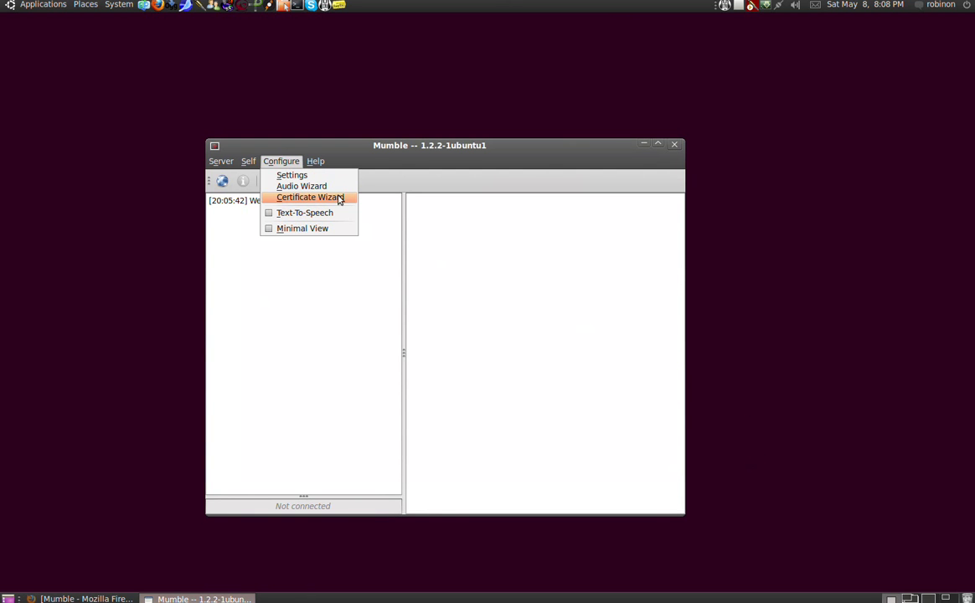
{"action": "left_click", "coordinate": [342, 199]}
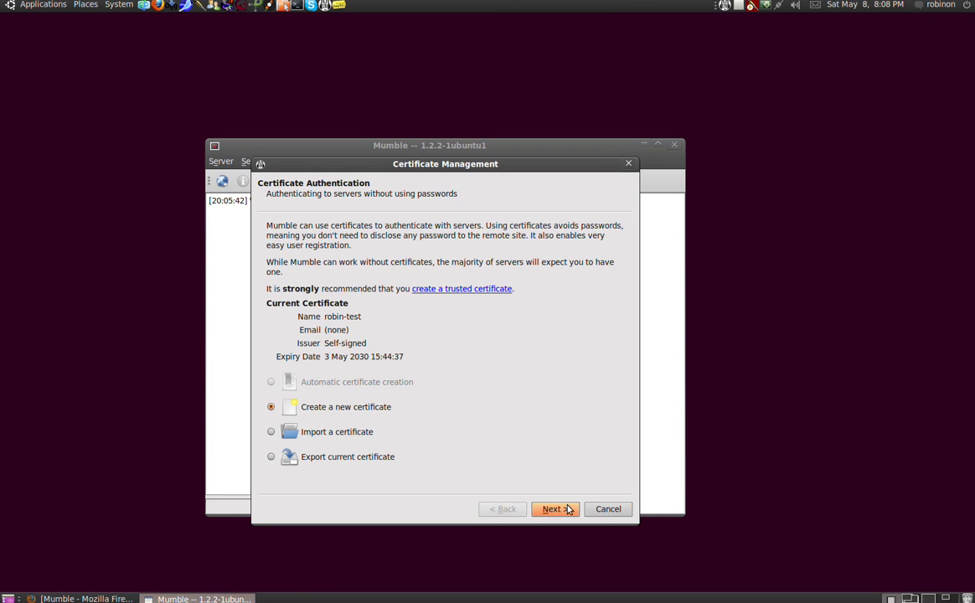
{"action": "left_click", "coordinate": [611, 511]}
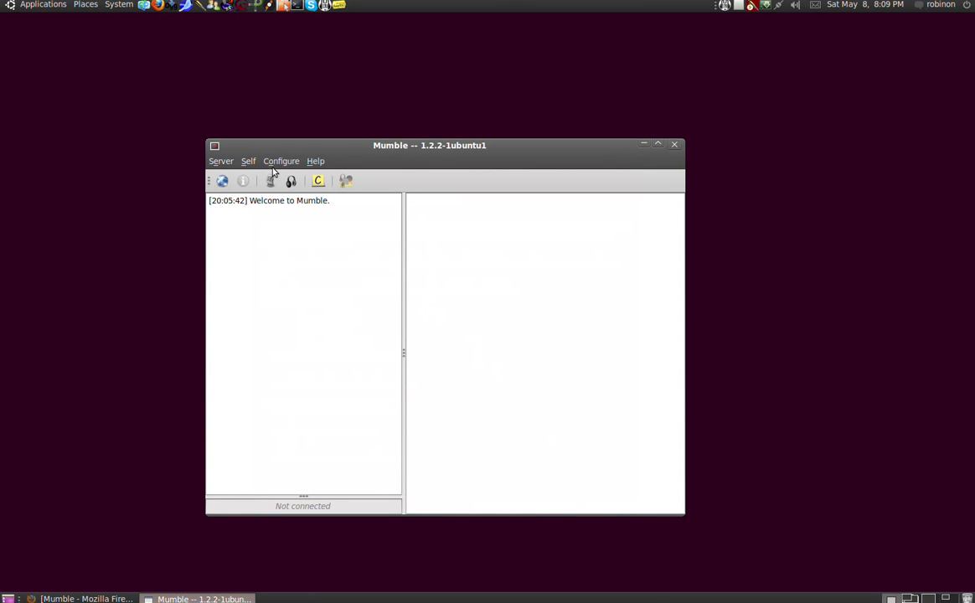
Step: Open the server connection list and collapse its Europe and Public Internet groups
{"action": "left_click", "coordinate": [220, 160]}
{"action": "left_click", "coordinate": [230, 176]}
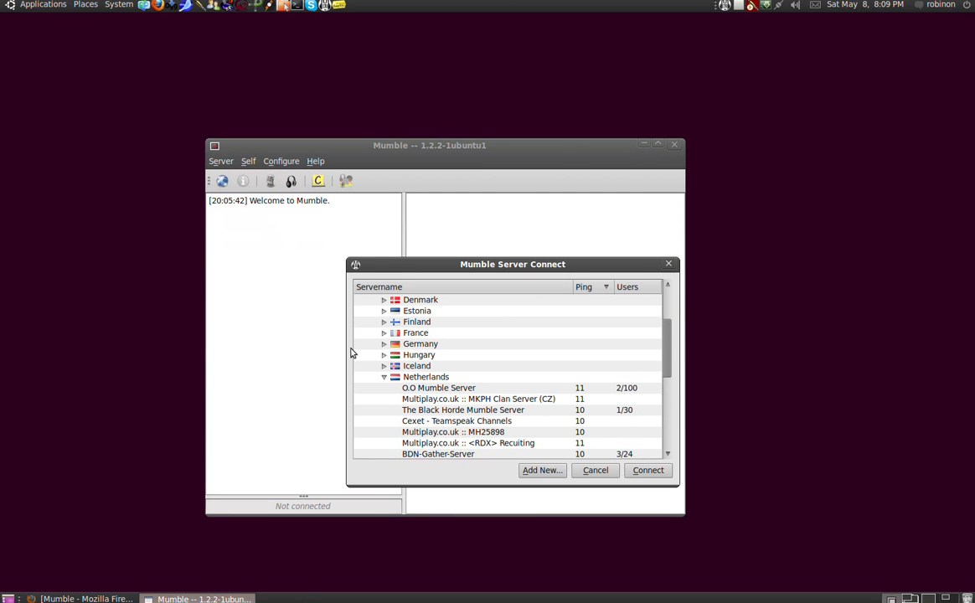
{"action": "scroll", "coordinate": [450, 388], "scroll_direction": "up", "scroll_amount": 1}
{"action": "scroll", "coordinate": [451, 387], "scroll_direction": "up", "scroll_amount": 2}
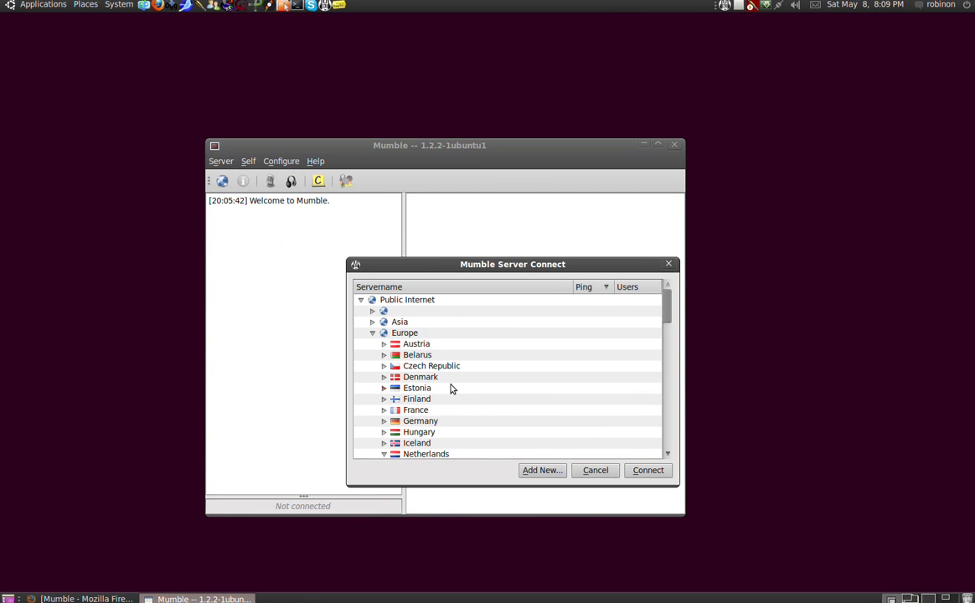
{"action": "left_click", "coordinate": [372, 333]}
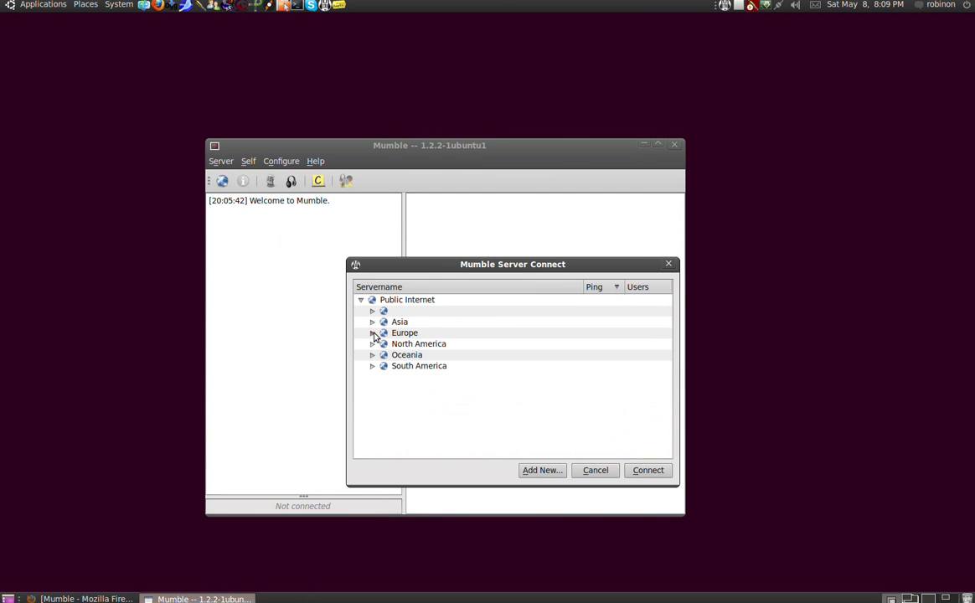
{"action": "left_click", "coordinate": [360, 300]}
Step: Add a server named wearechange with address mumble.wearechange.org, port 64738 and the username, and connect to it
{"action": "left_click", "coordinate": [543, 471]}
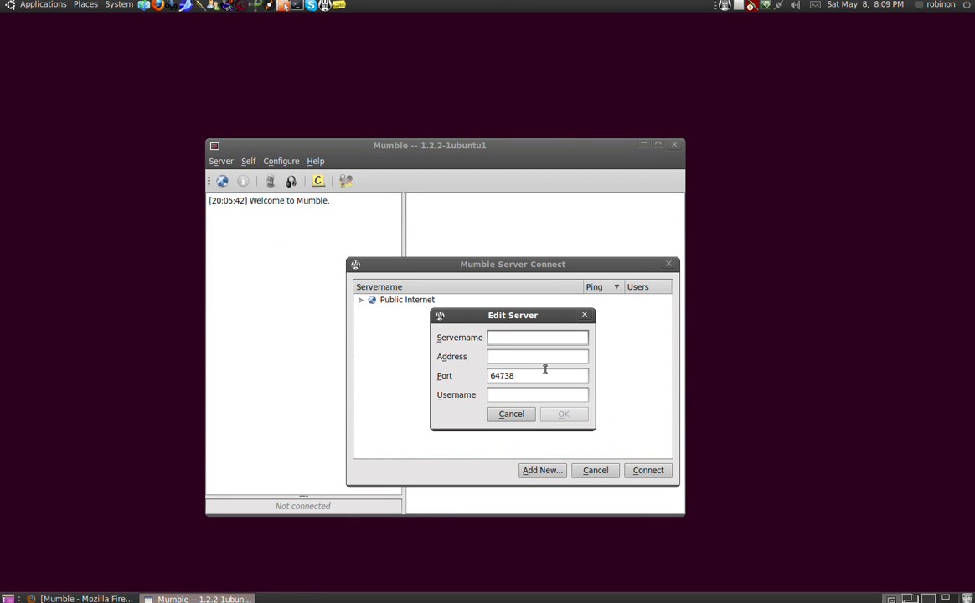
{"action": "type", "text": "weare"}
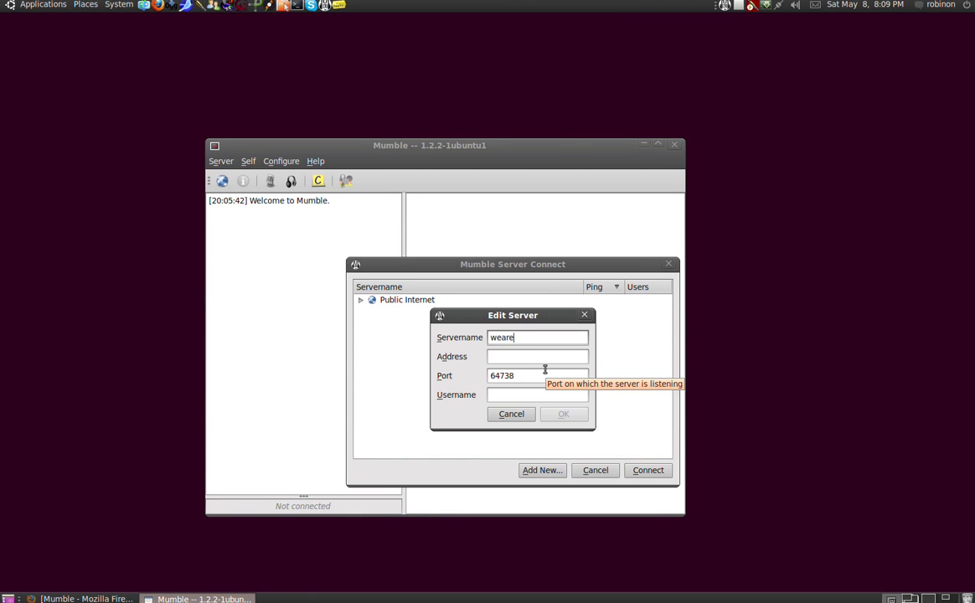
{"action": "type", "text": "change"}
{"action": "key", "text": "Tab"}
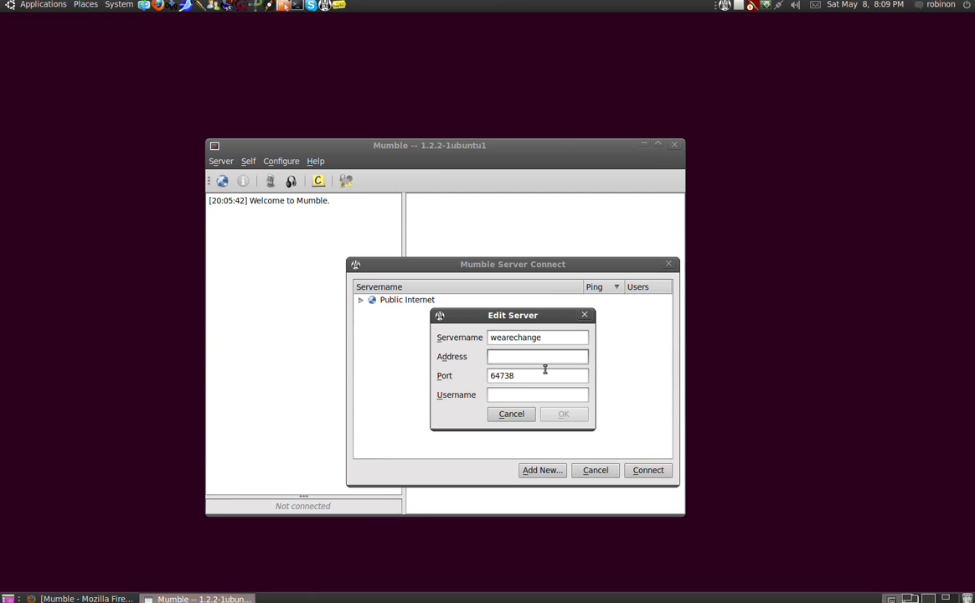
{"action": "type", "text": "mumble.wearechange.org"}
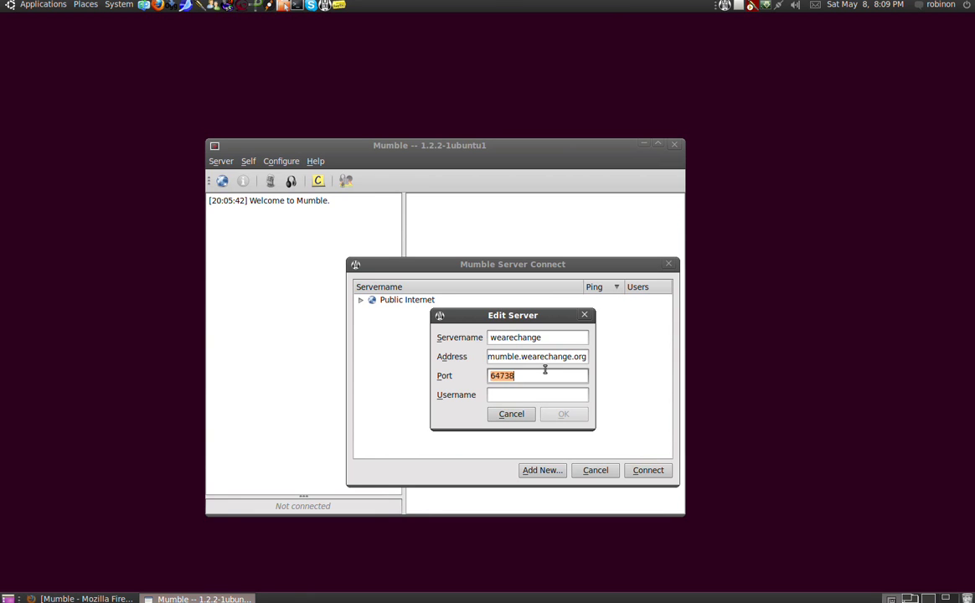
{"action": "key", "text": "Tab"}
{"action": "type", "text": "robin"}
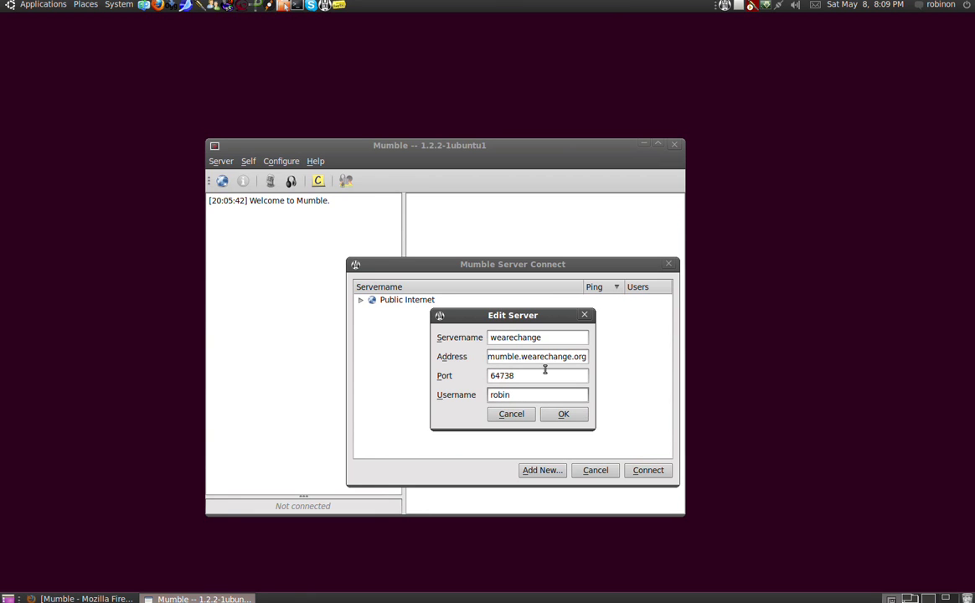
{"action": "left_click", "coordinate": [558, 416]}
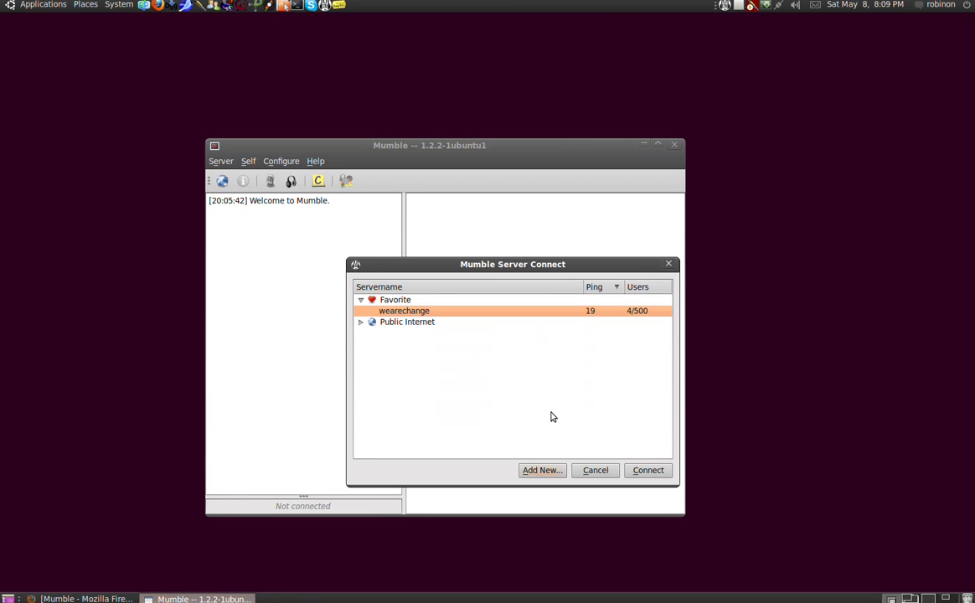
{"action": "double_click", "coordinate": [400, 311]}
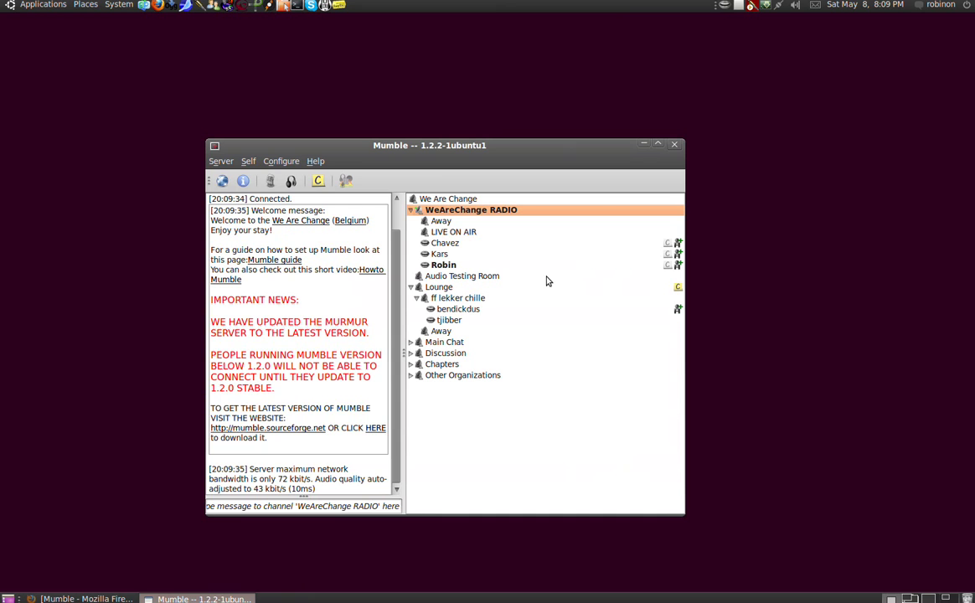
Step: Switch to Firefox to view mumble.wearechange.org in a new tab, and minimise the browser to return to Mumble
{"action": "mouse_move", "coordinate": [501, 268]}
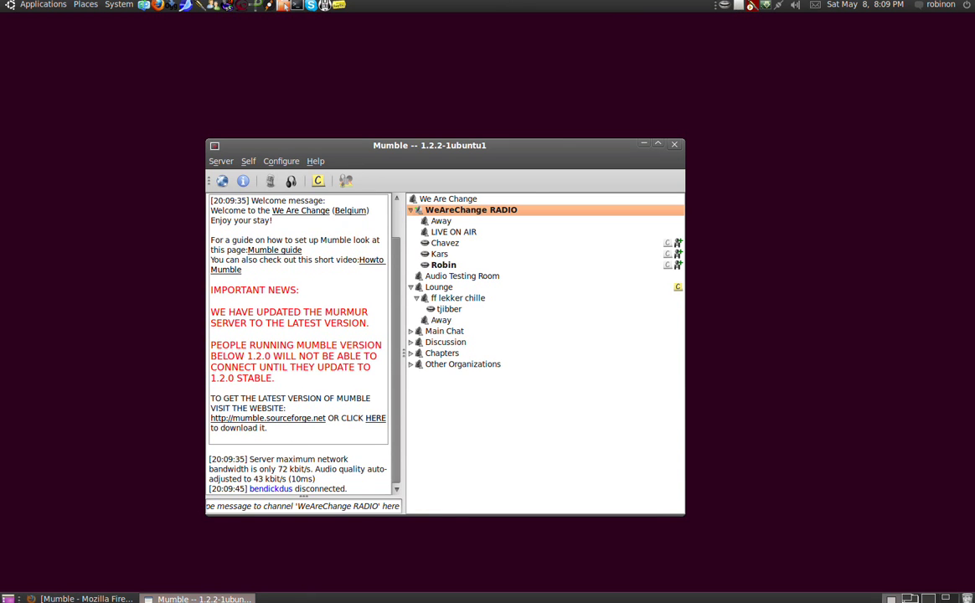
{"action": "left_click", "coordinate": [268, 418]}
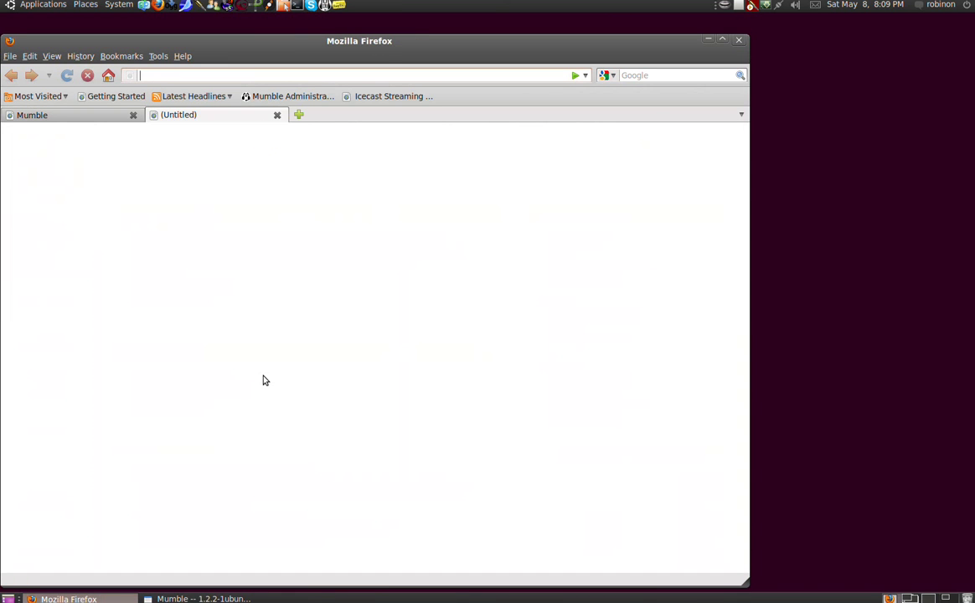
{"action": "type", "text": "mumble."}
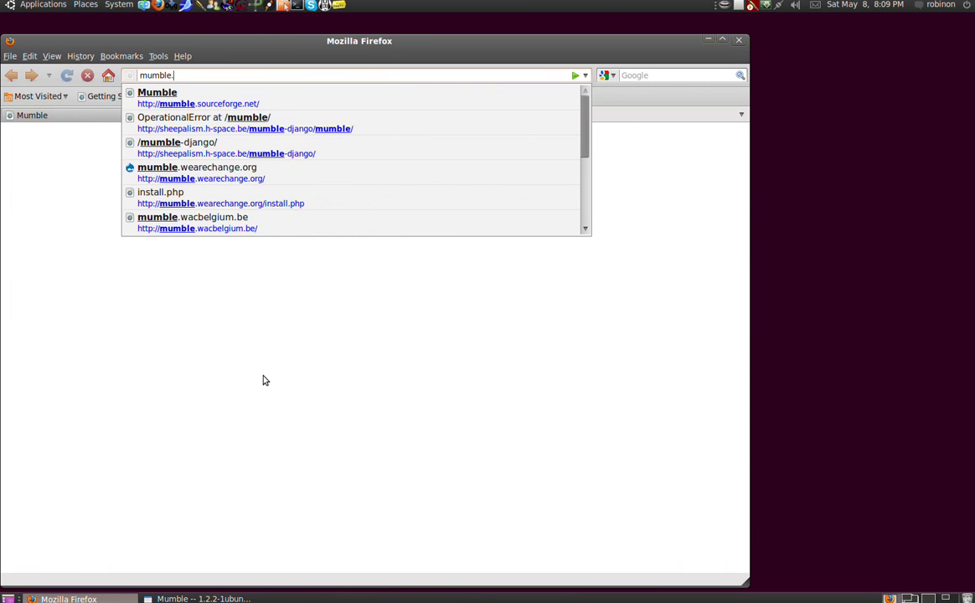
{"action": "type", "text": "wea"}
{"action": "key", "text": "Down"}
{"action": "key", "text": "Return"}
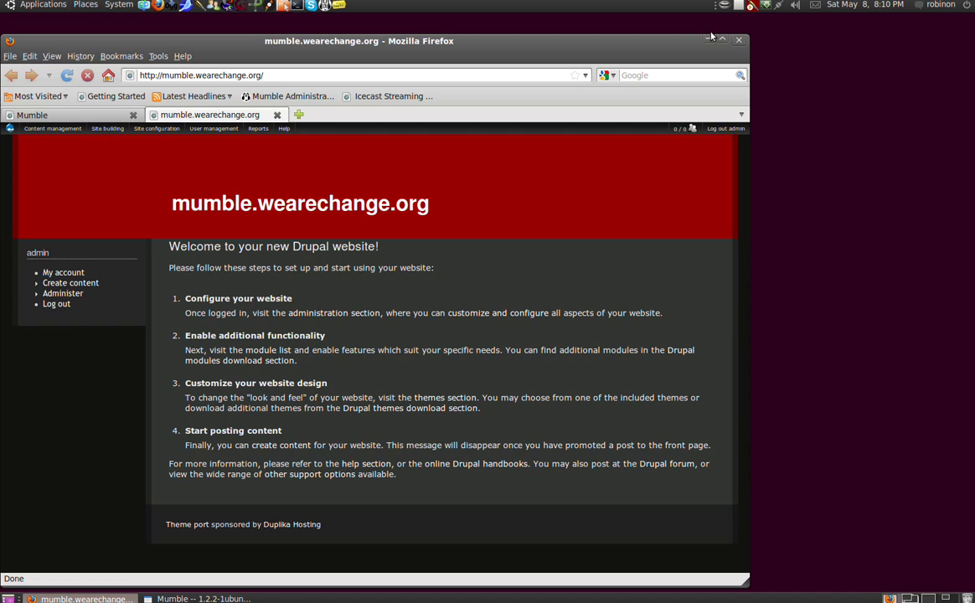
{"action": "left_click", "coordinate": [709, 40]}
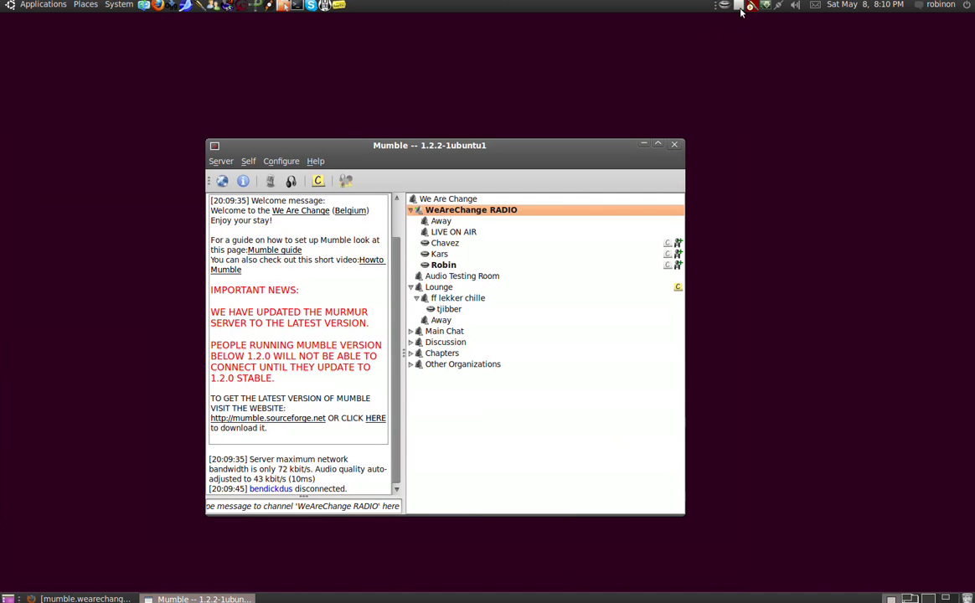